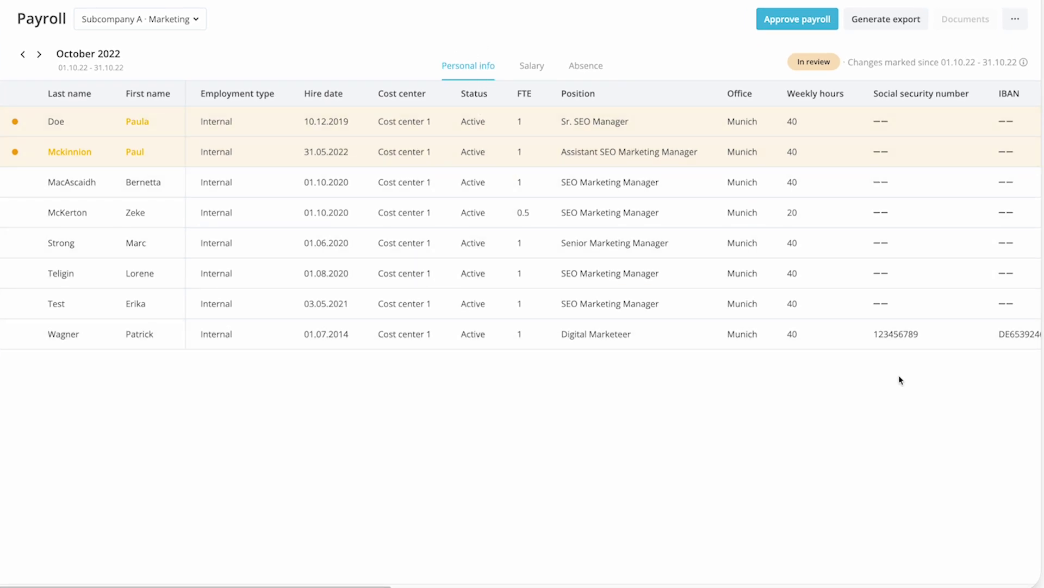
# Review the October 2022 Marketing payroll's Personal info, Salary and Absence tabs, then generate its export
pyautogui.hscroll(10, 523, 228)
pyautogui.hscroll(-10, 380, 410)
pyautogui.click(532, 66)
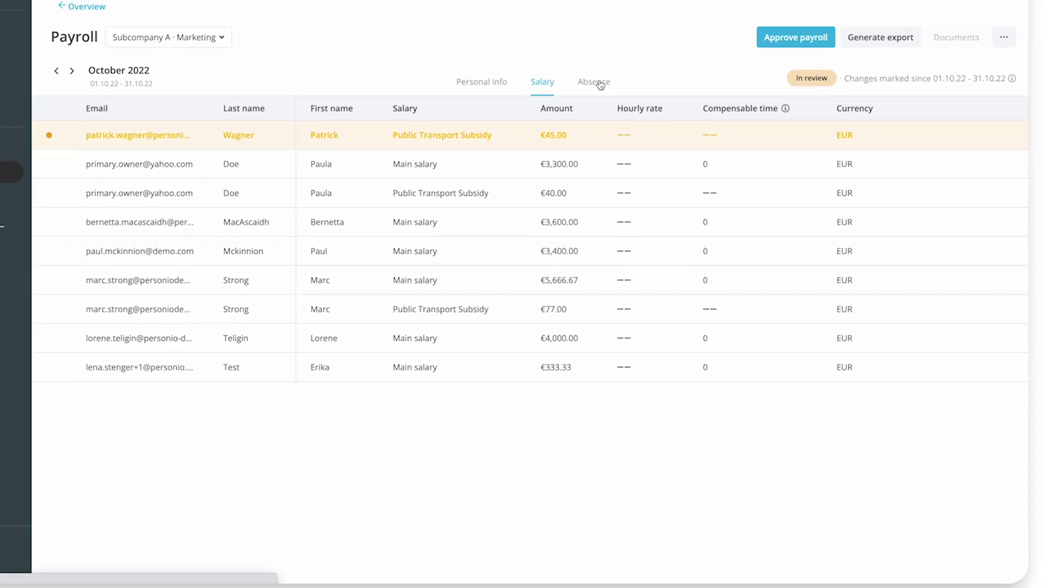
pyautogui.click(600, 83)
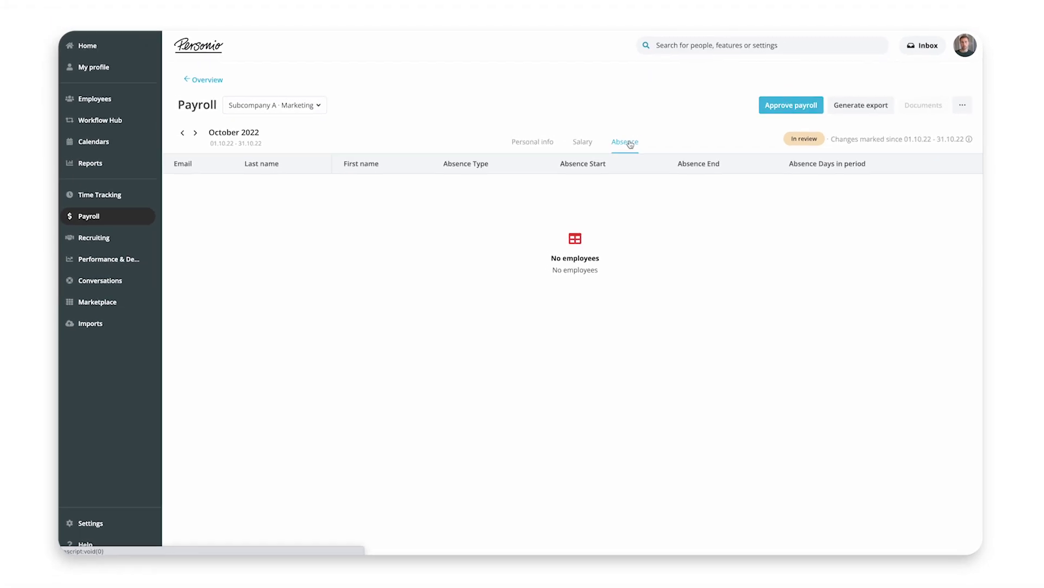
pyautogui.click(481, 81)
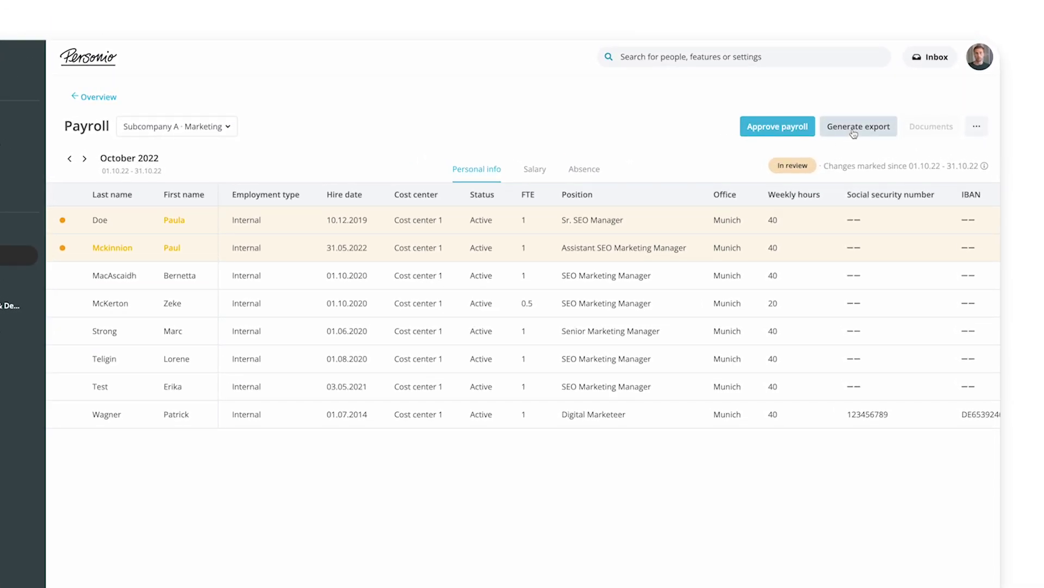
pyautogui.click(854, 133)
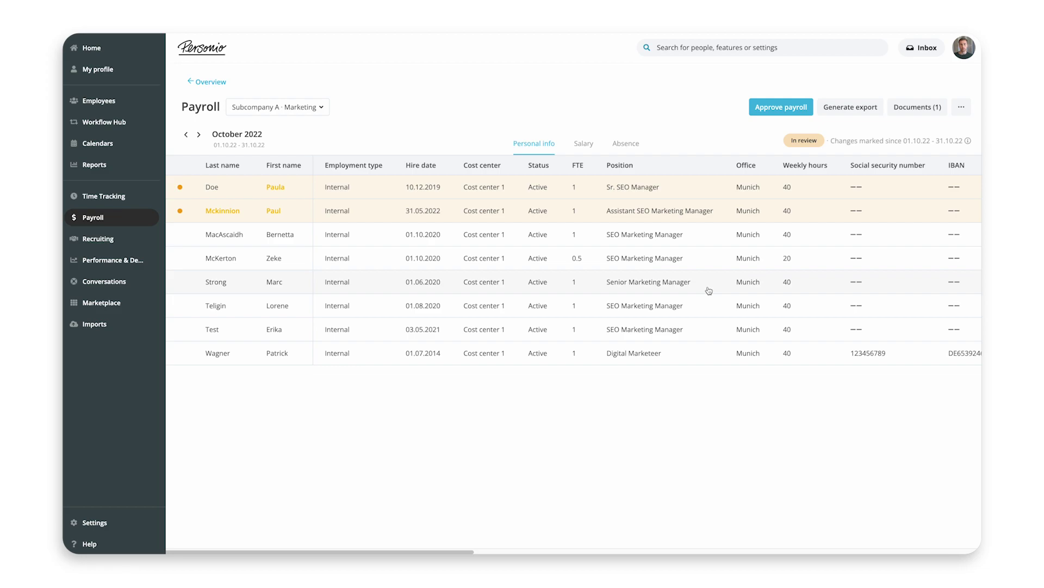
# Add compensation types such as Main salary and Bonus salary to the Salary & Payroll export attributes
pyautogui.click(102, 525)
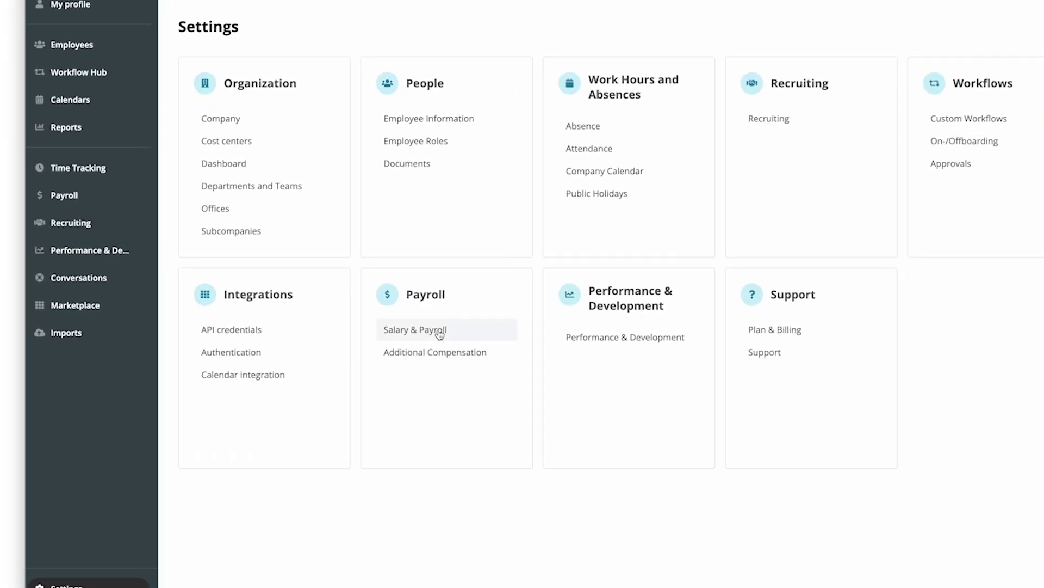
pyautogui.click(439, 334)
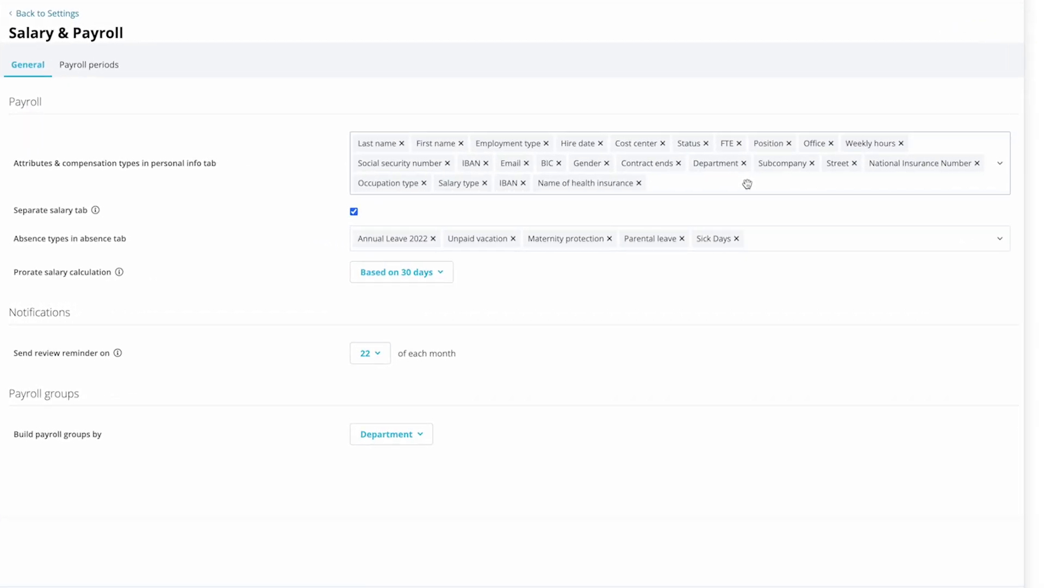
pyautogui.click(748, 184)
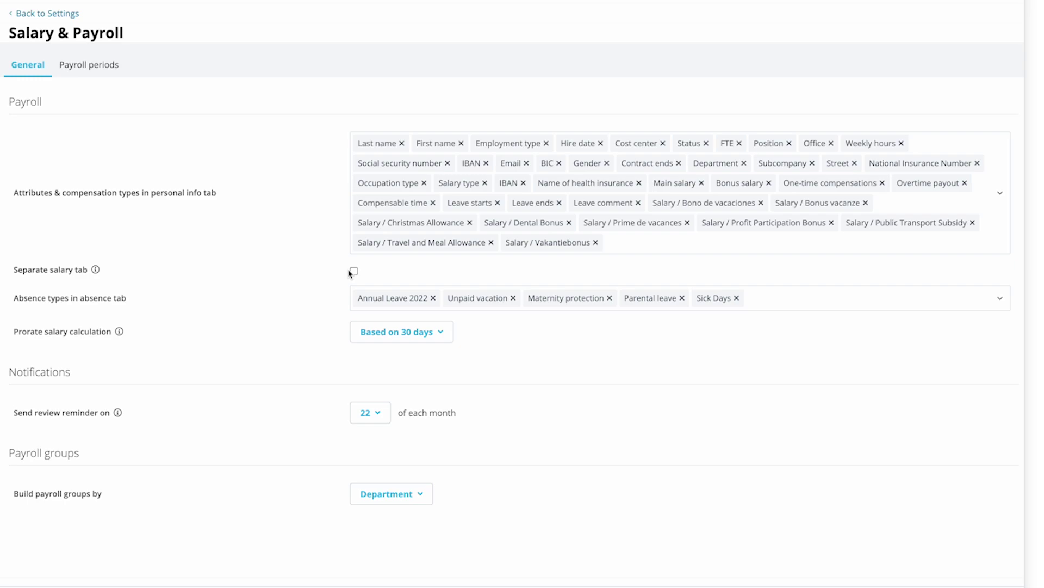
# Preview the separate salary tab in the exported sheets, then leave that option switched off
pyautogui.click(354, 274)
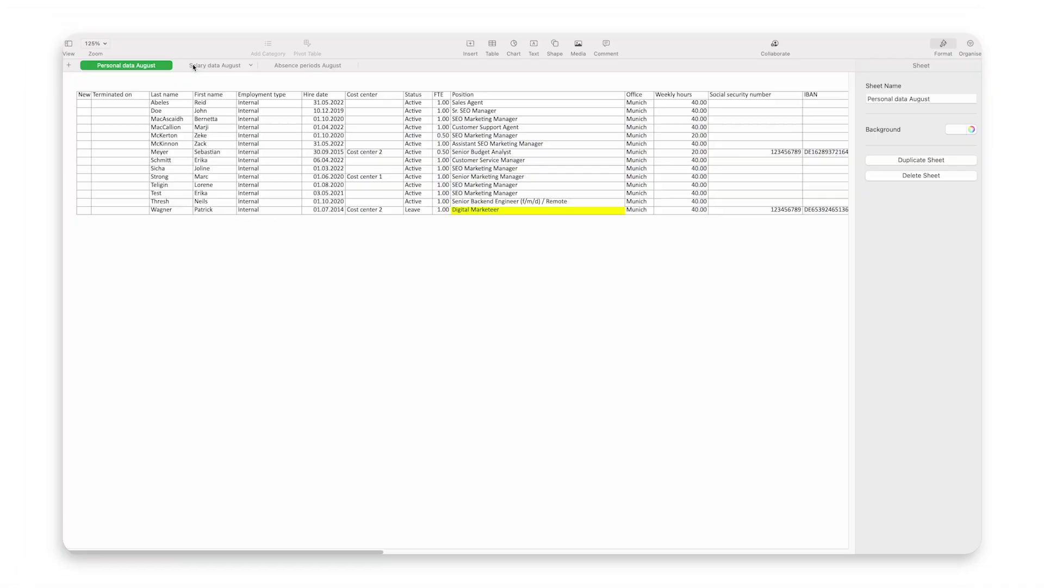
pyautogui.click(201, 67)
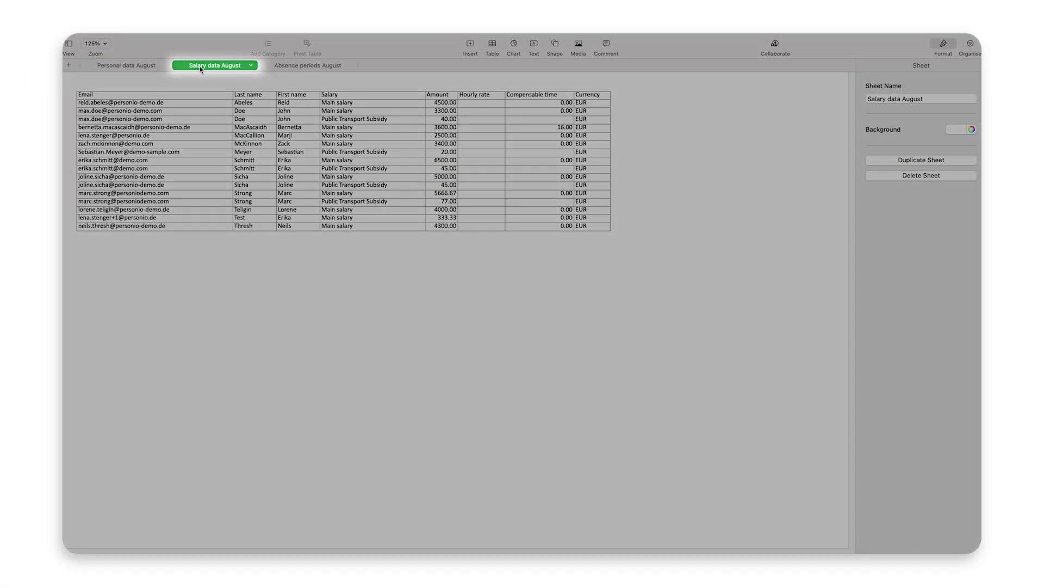
pyautogui.click(146, 66)
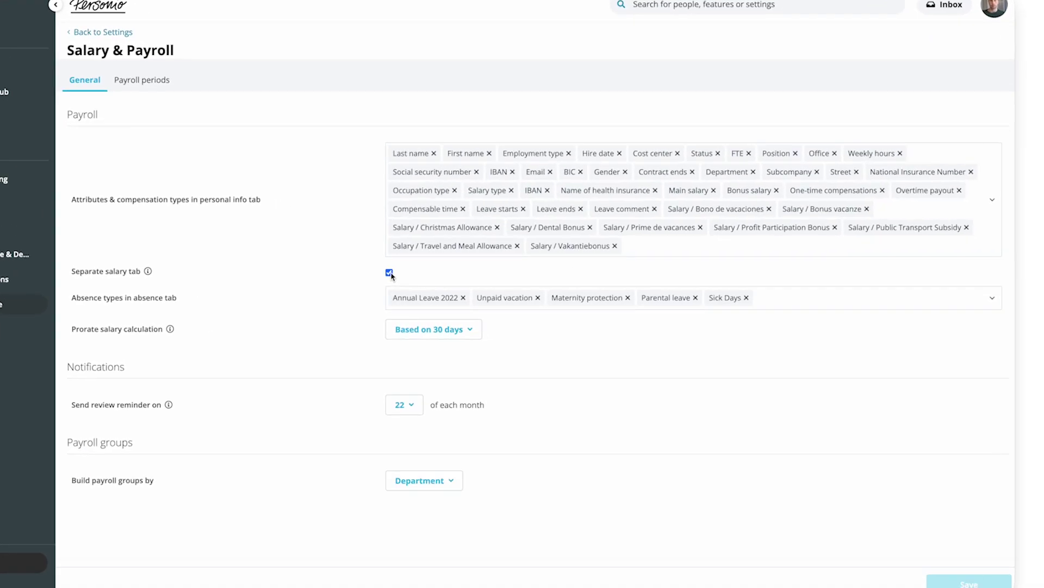
pyautogui.click(357, 271)
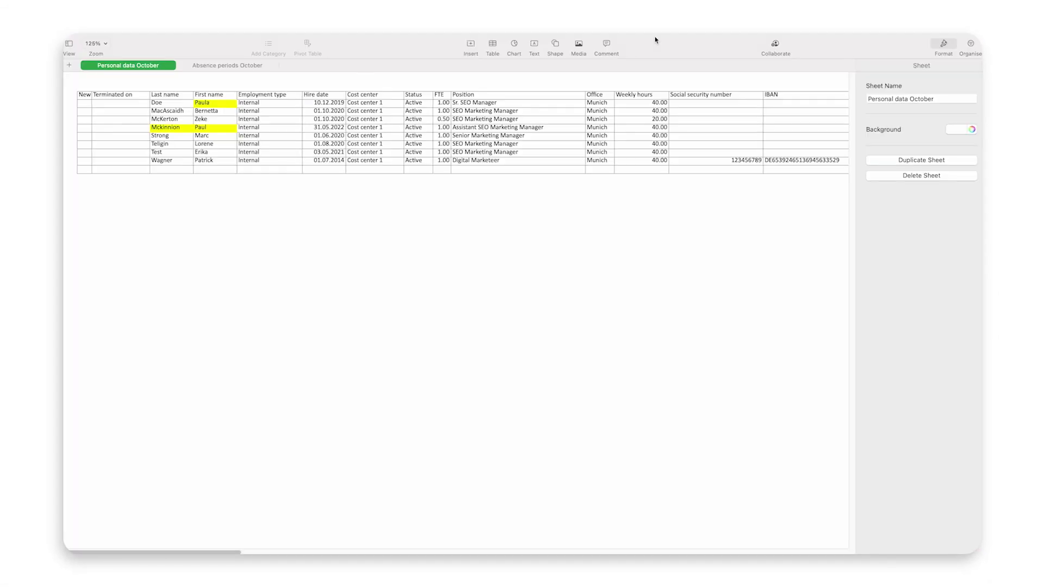
pyautogui.hscroll(15, 562, 542)
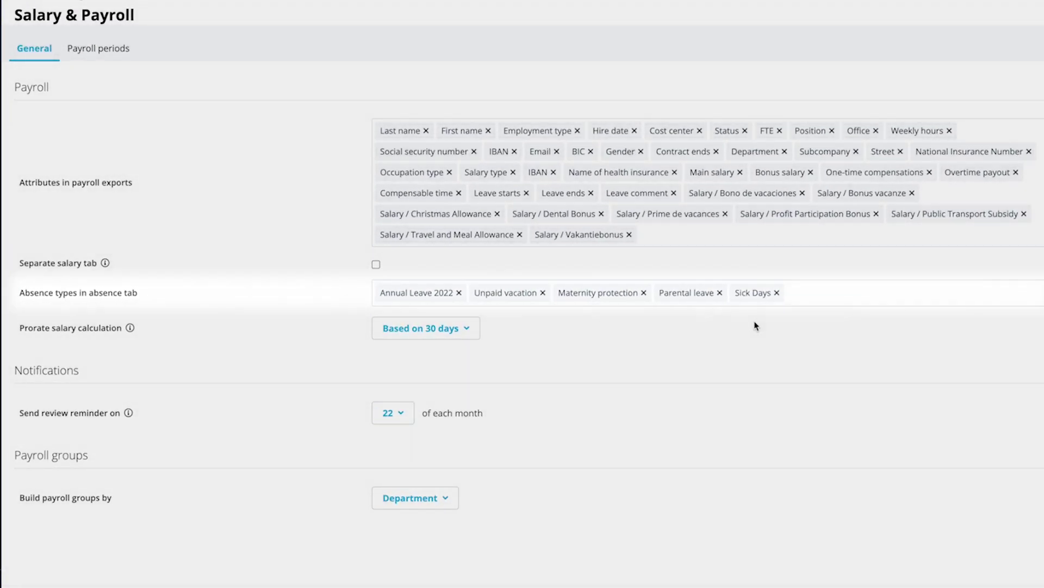
# Include Paid vacation in the absence tab and prorate the salary calculation based on 30 days
pyautogui.click(816, 293)
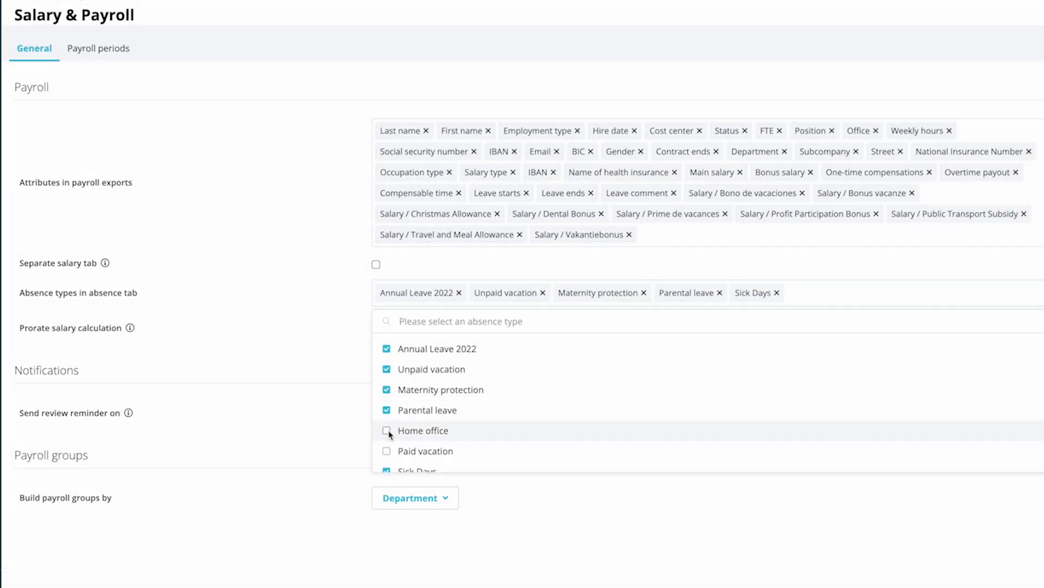
pyautogui.click(387, 451)
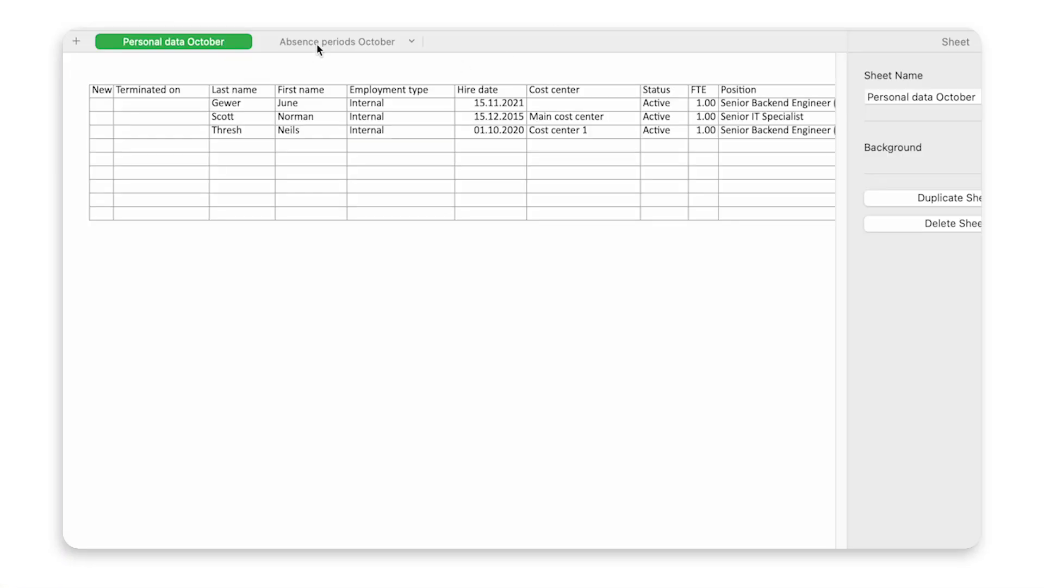
pyautogui.click(318, 43)
pyautogui.click(207, 42)
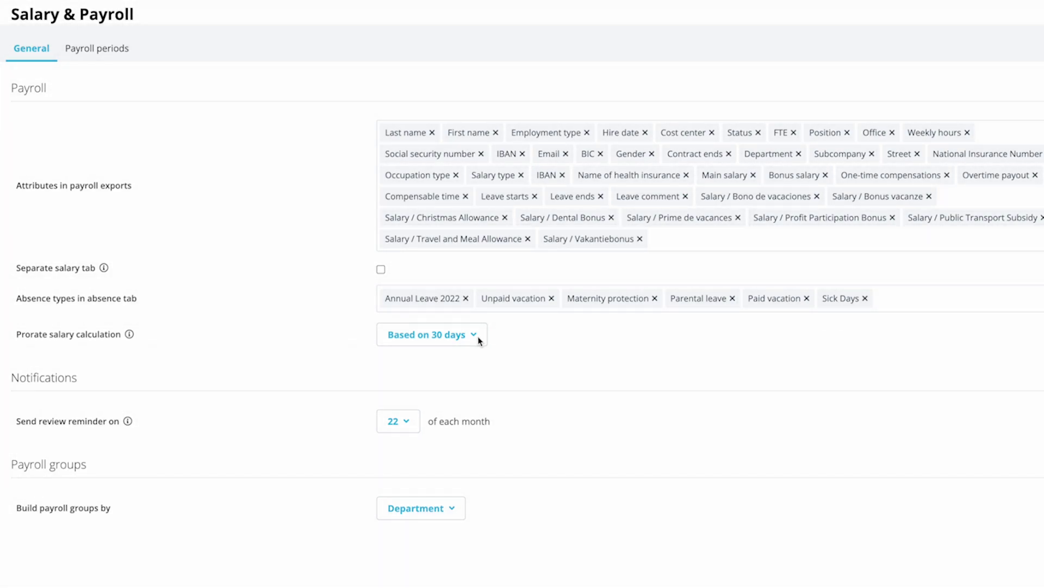
pyautogui.click(478, 336)
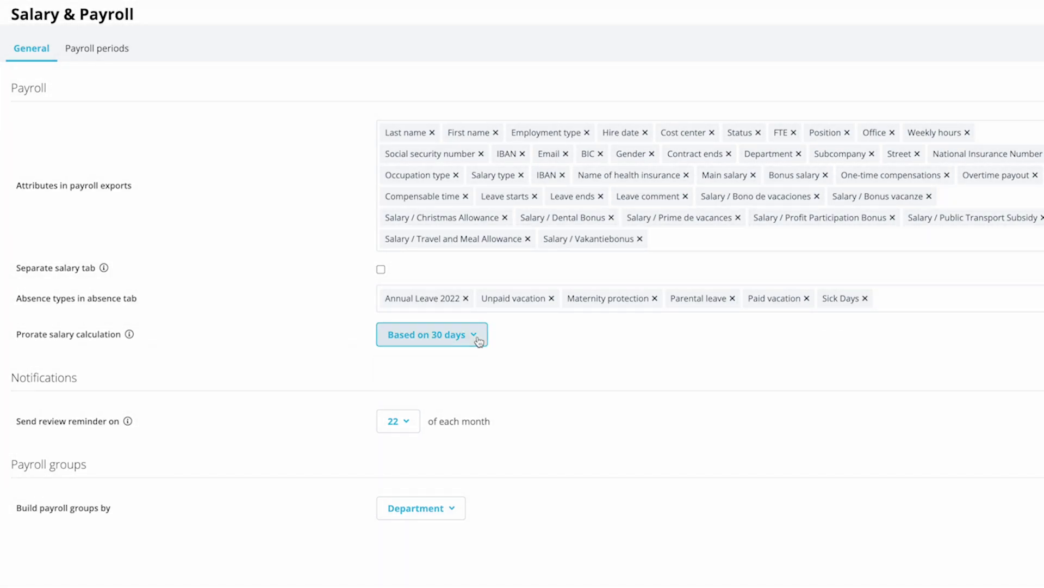
pyautogui.click(481, 387)
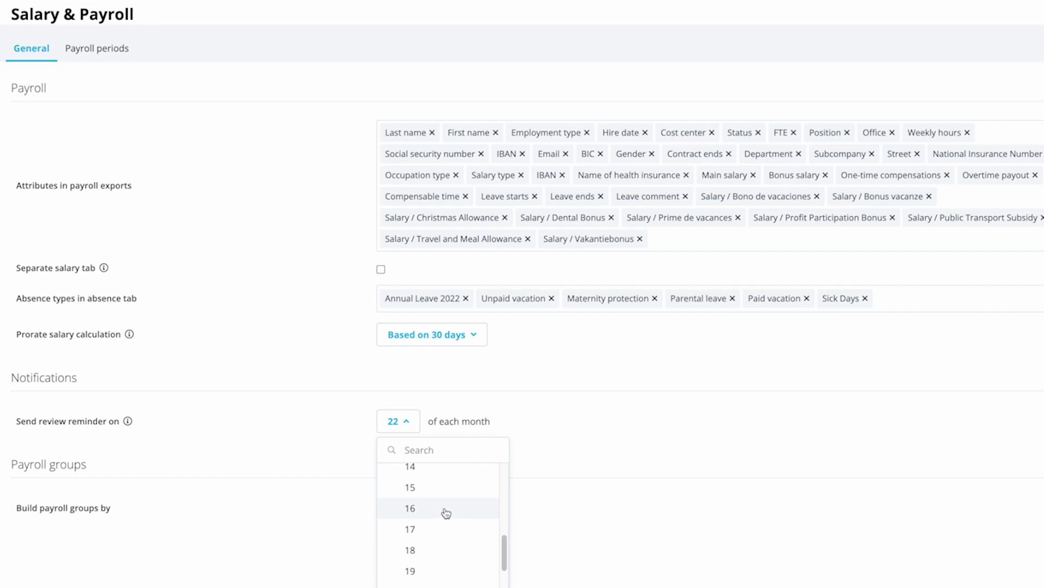
# Set the payroll review reminder to the 15th with Dashboard and Email notifications
pyautogui.click(443, 491)
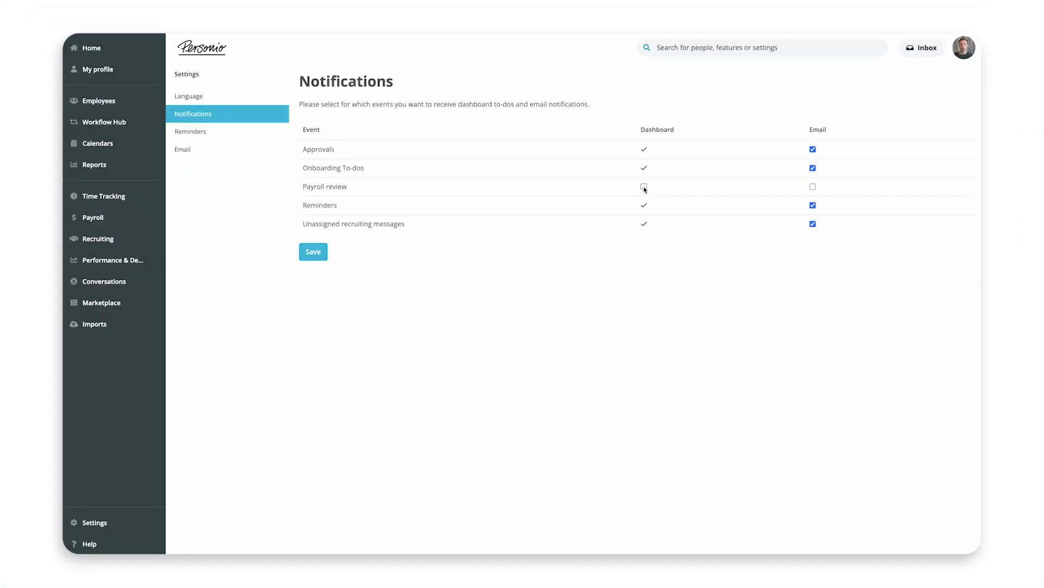
pyautogui.click(644, 187)
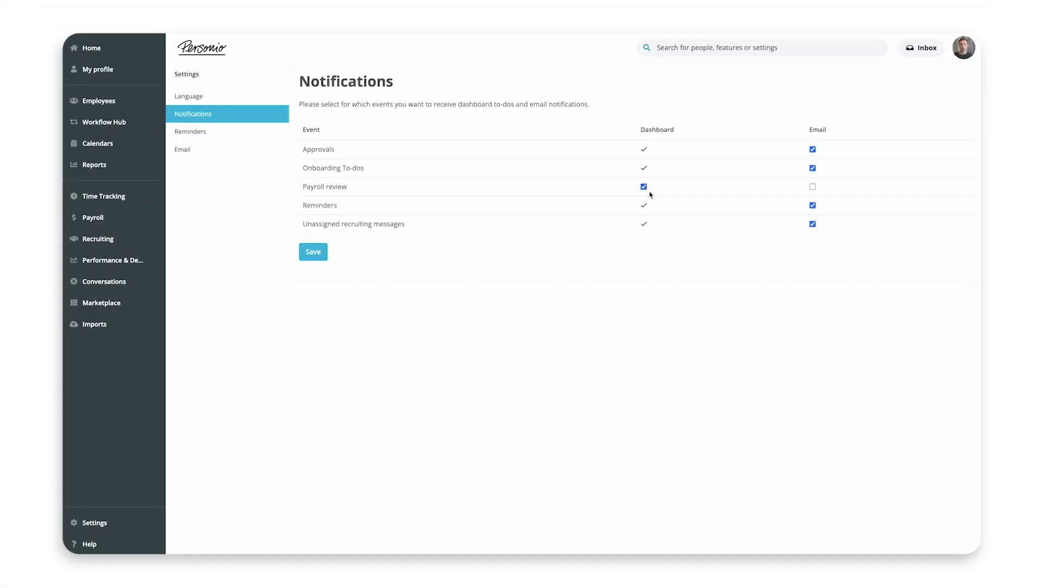
pyautogui.click(813, 187)
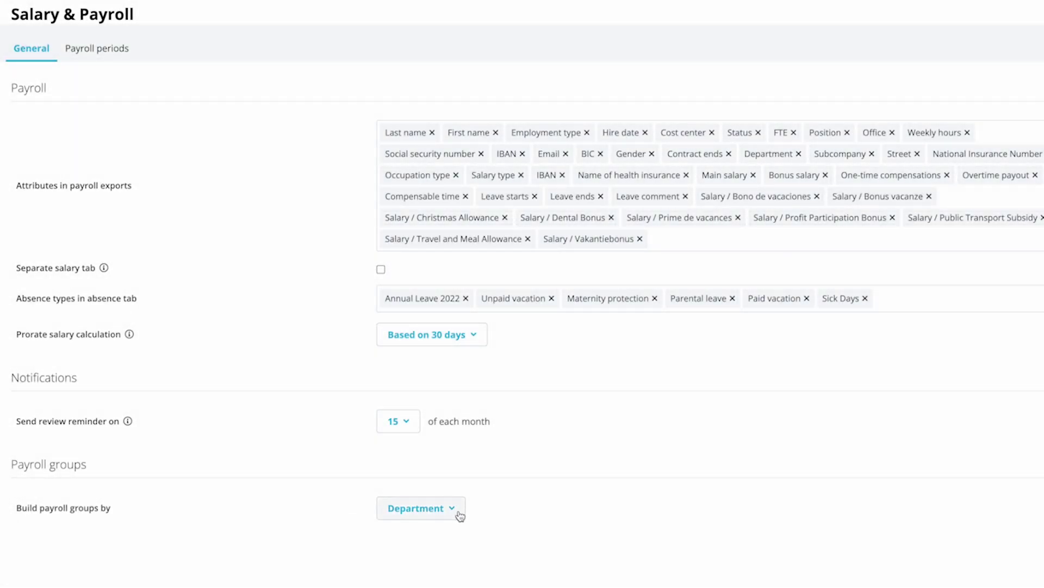
# Build payroll groups by Occupation type and save the payroll settings
pyautogui.click(457, 517)
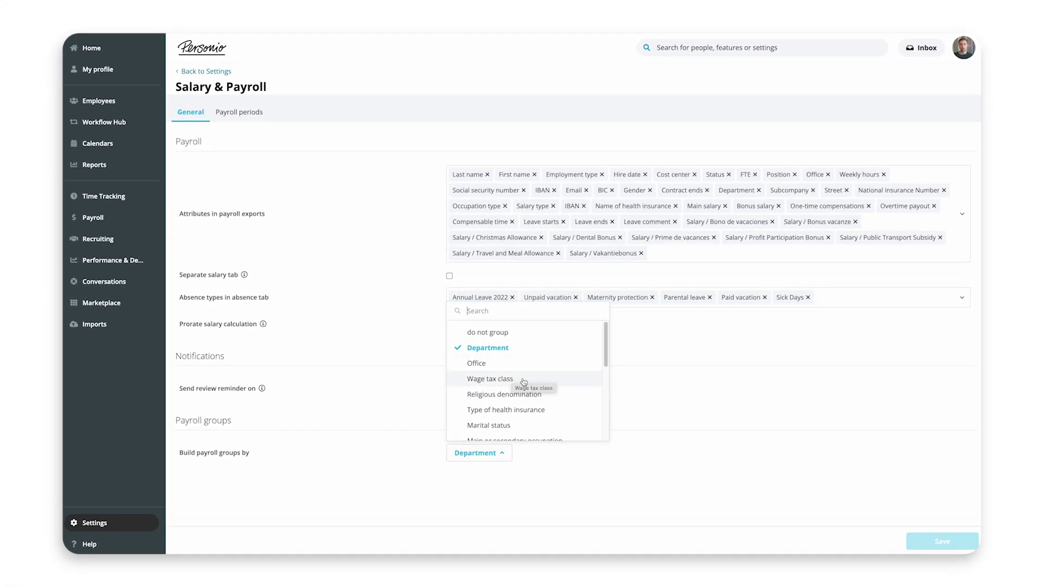
pyautogui.scroll(-2, 524, 381)
pyautogui.scroll(-4, 524, 380)
pyautogui.click(514, 390)
pyautogui.click(969, 547)
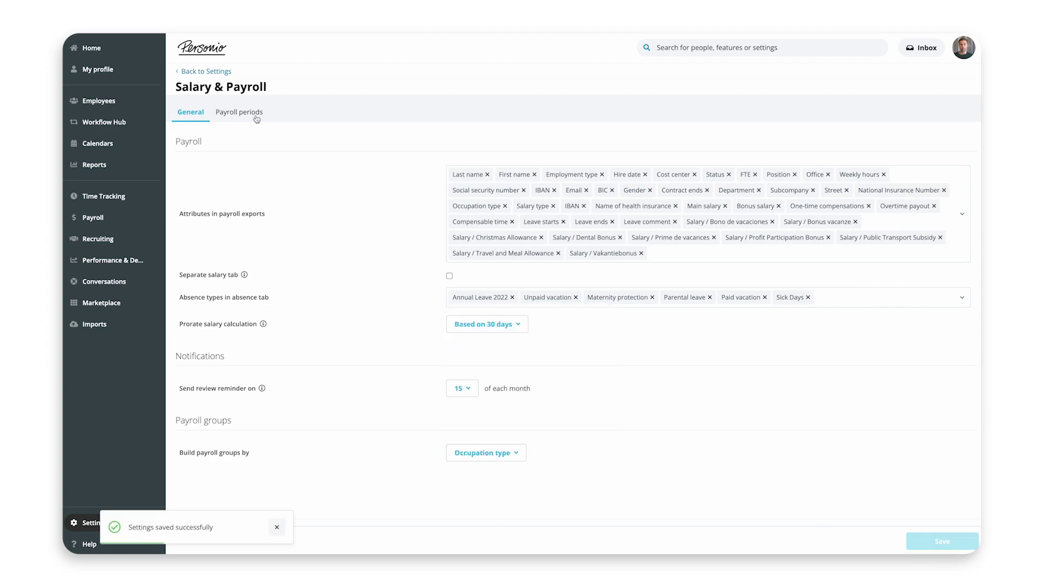
# Switch Build payroll groups by to Department, then fill in an employee's missing department
pyautogui.click(253, 113)
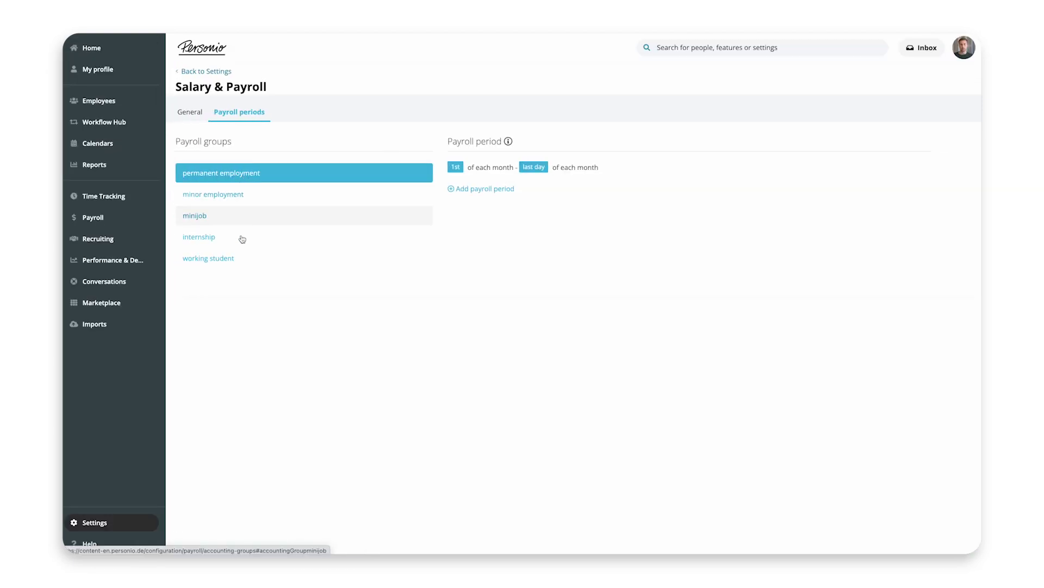
pyautogui.click(194, 114)
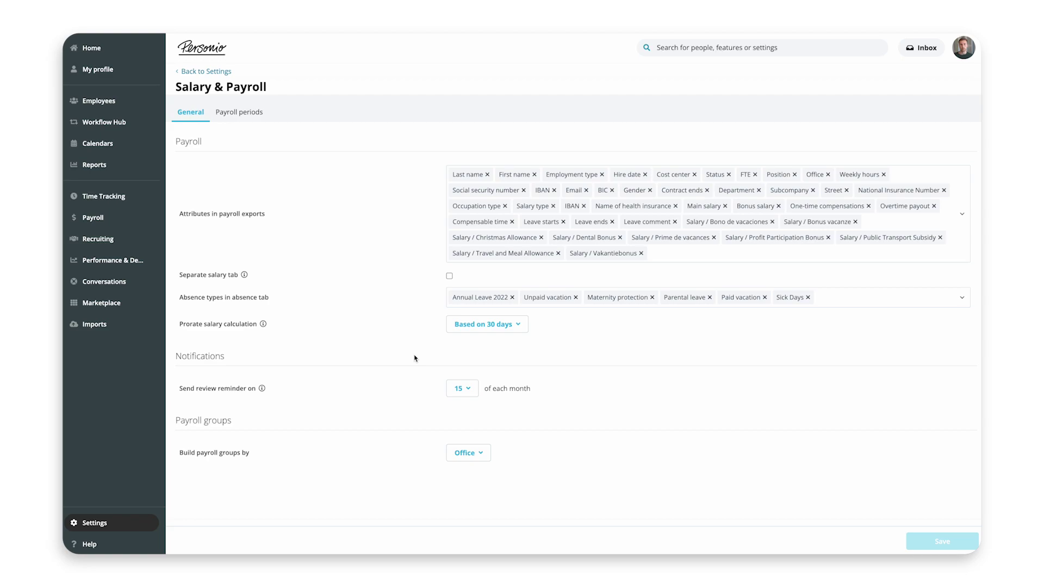
pyautogui.click(468, 453)
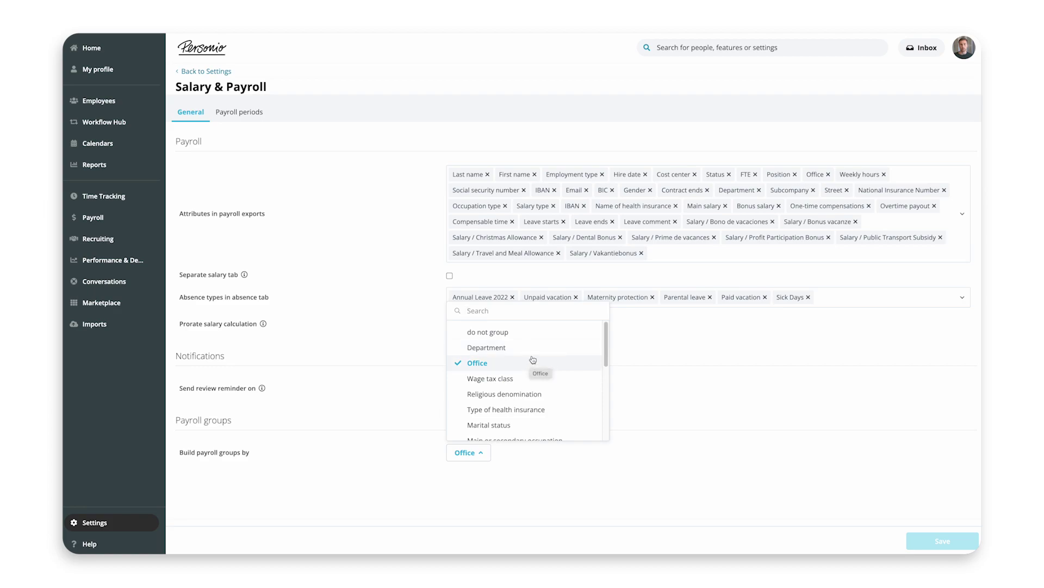
pyautogui.click(526, 349)
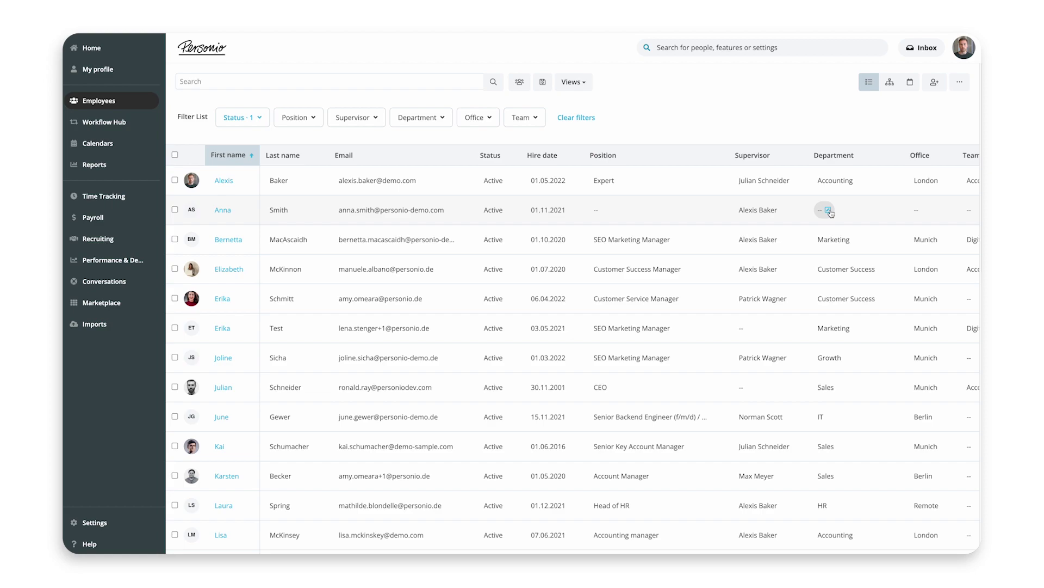
pyautogui.click(829, 211)
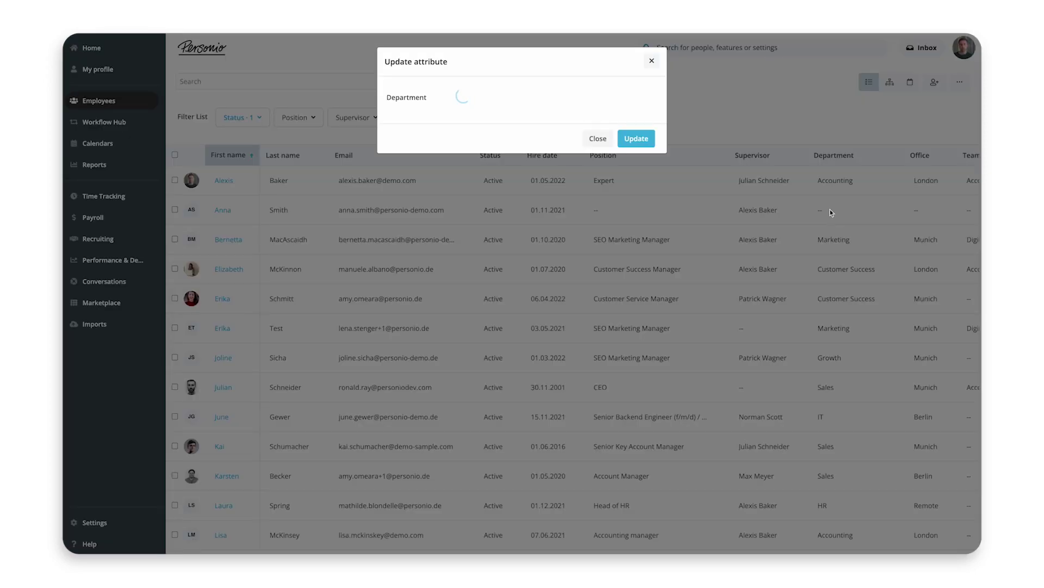
pyautogui.click(613, 99)
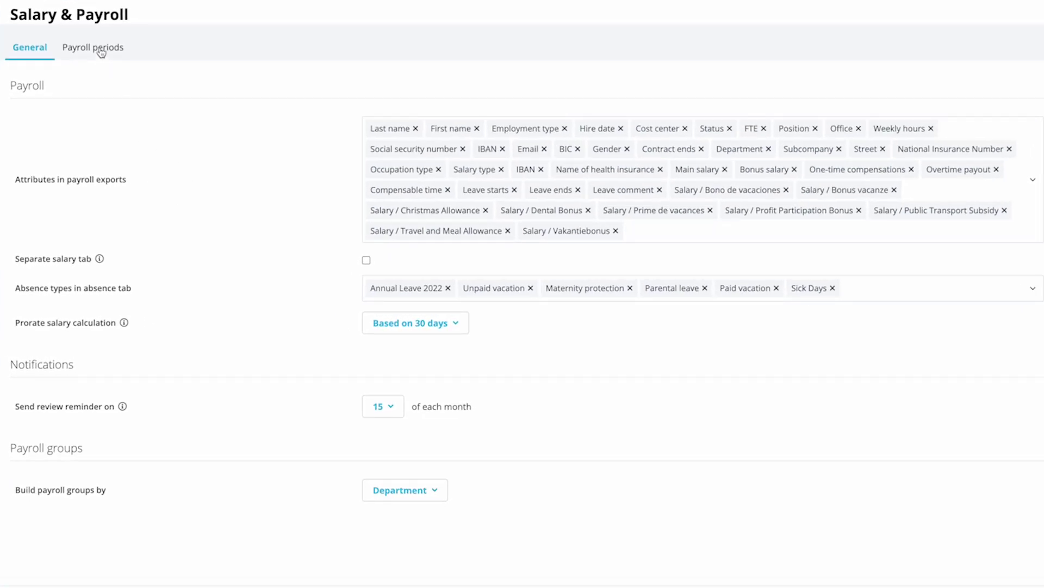
# Add a 15th-to-14th payroll period for the IT group, starting on the 15th
pyautogui.click(101, 52)
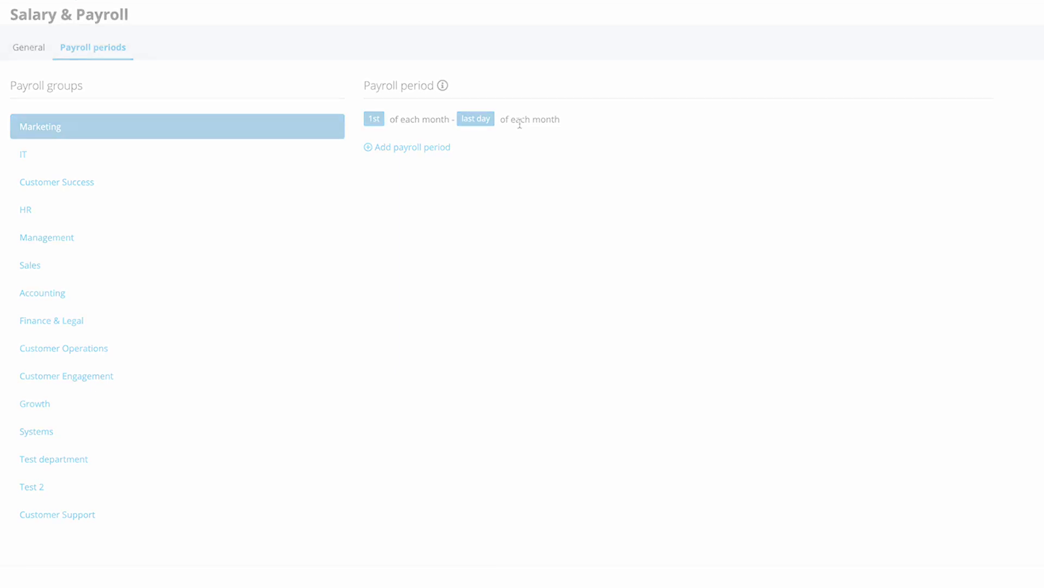
pyautogui.click(325, 166)
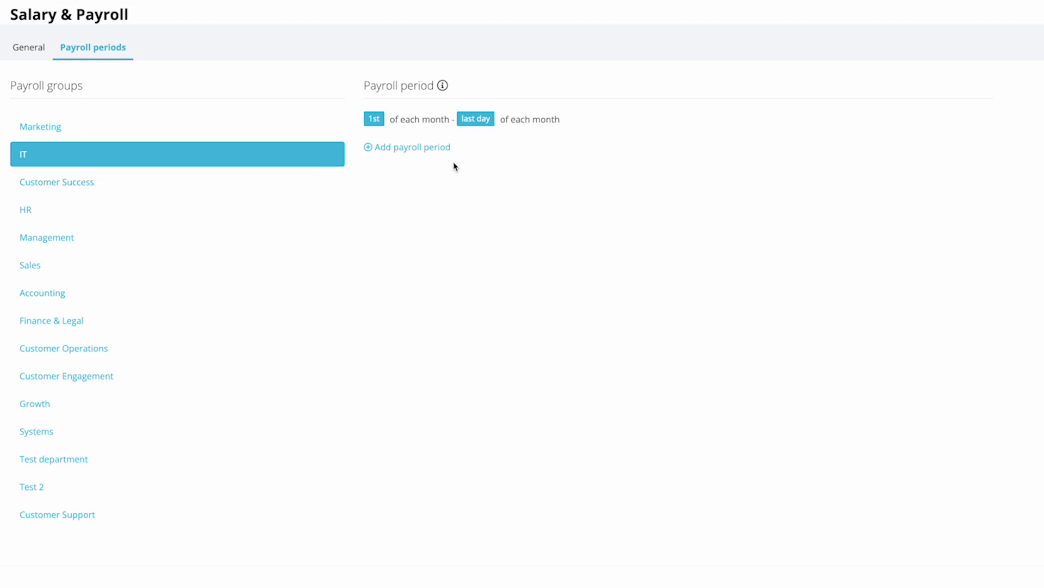
pyautogui.click(440, 148)
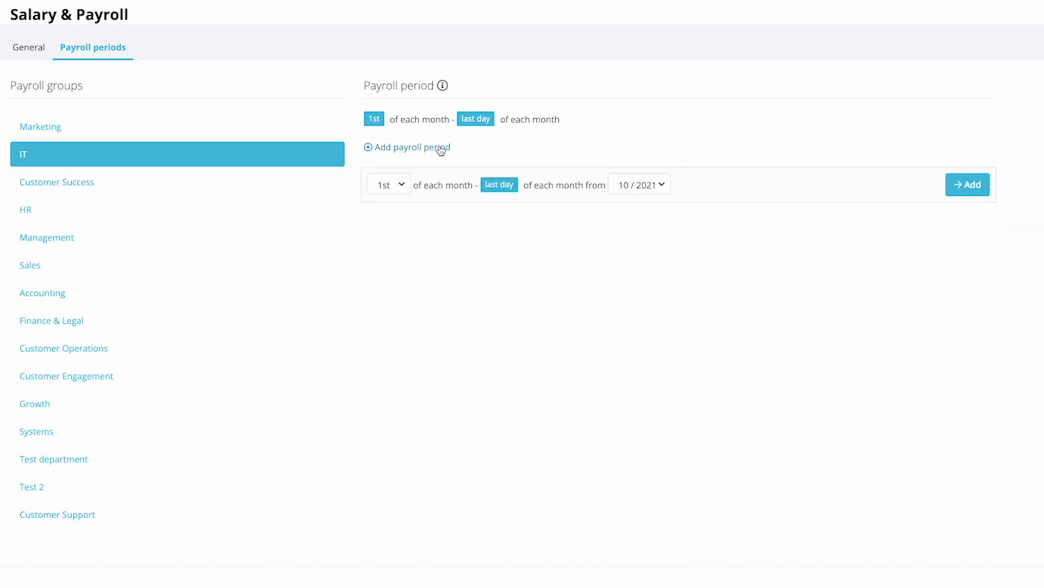
pyautogui.click(402, 185)
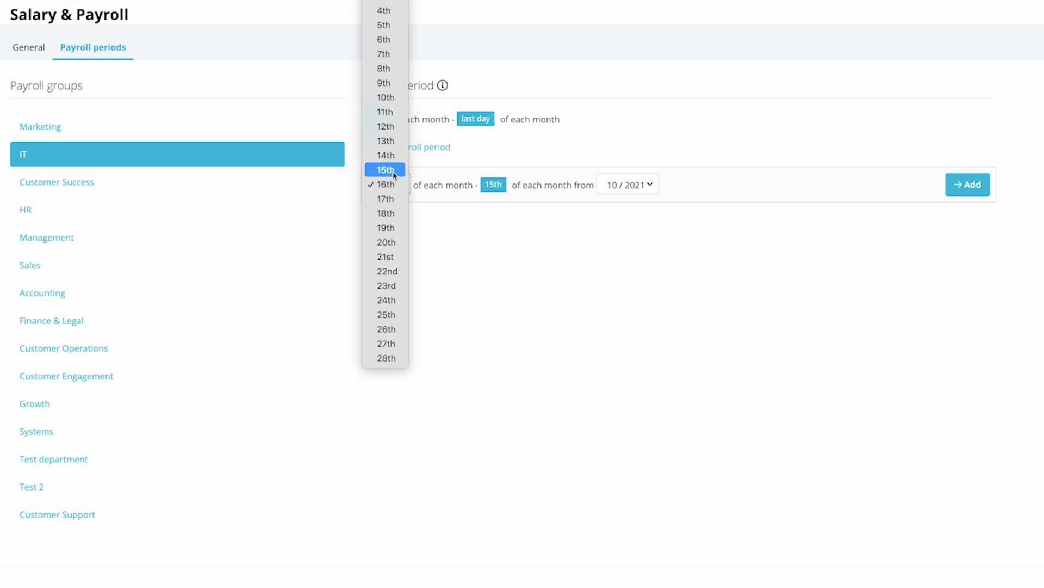
pyautogui.click(397, 170)
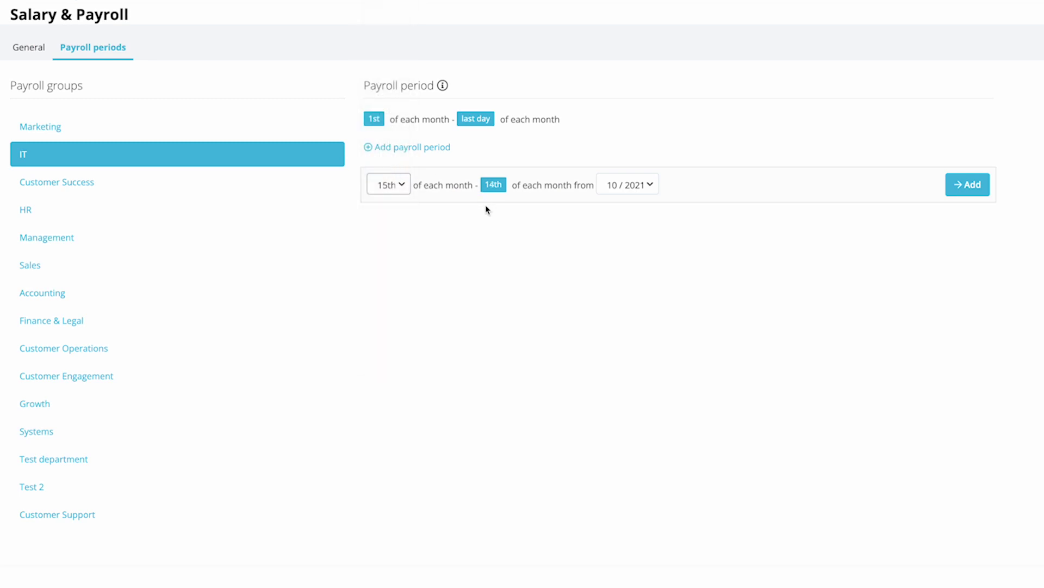
pyautogui.click(971, 185)
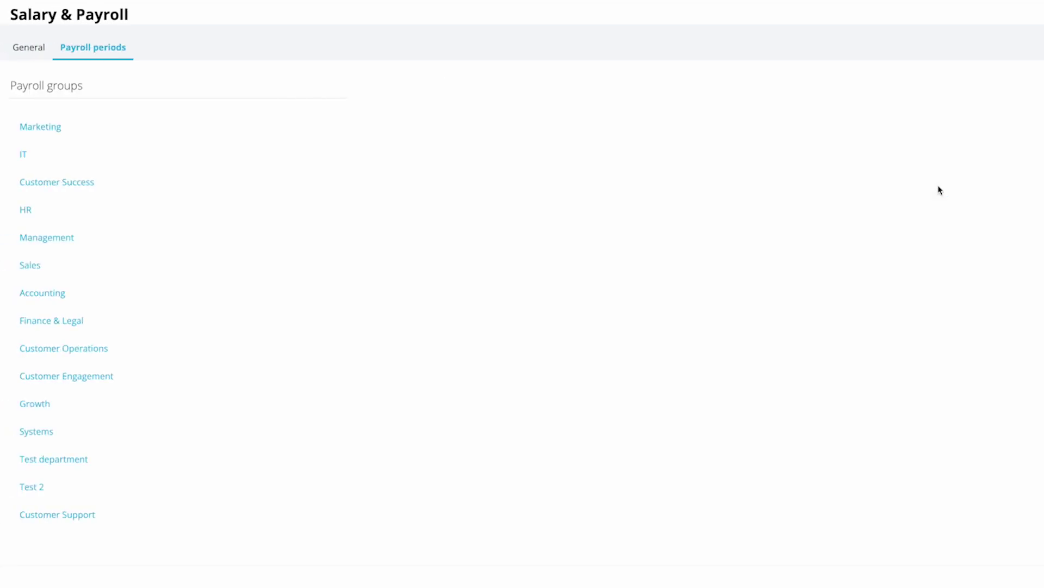